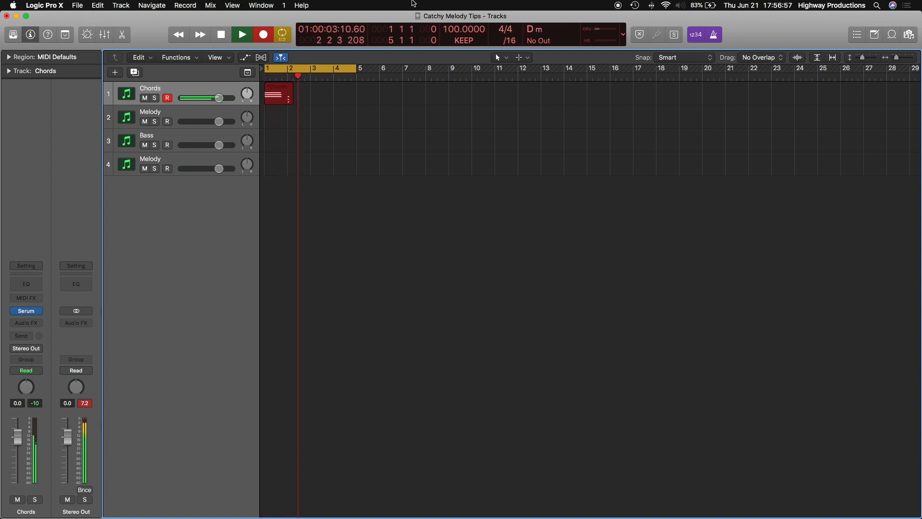
Stop the chord recording and quantize all notes of the Chords region to 1/16 in the Piano Roll.
key(space)
key(p)
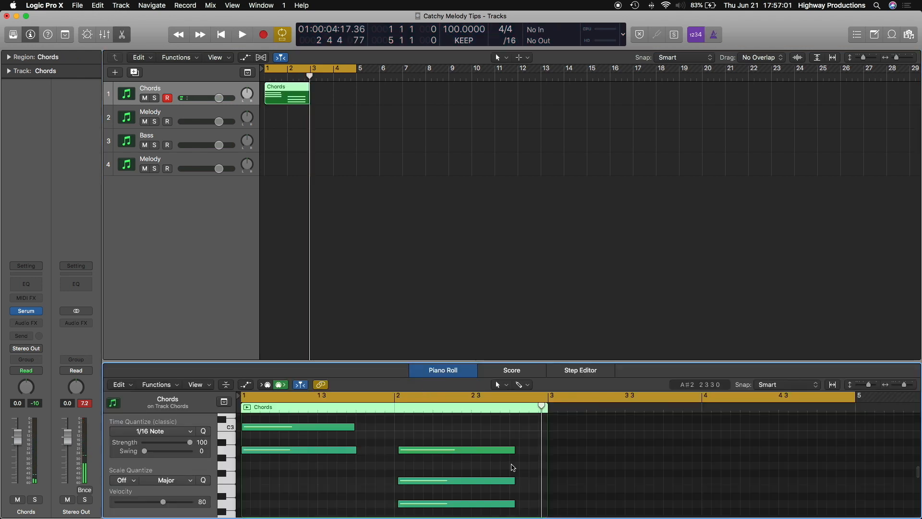
drag(541, 512, 146, 271)
scroll(468, 490, down, 1)
scroll(466, 487, down, 6)
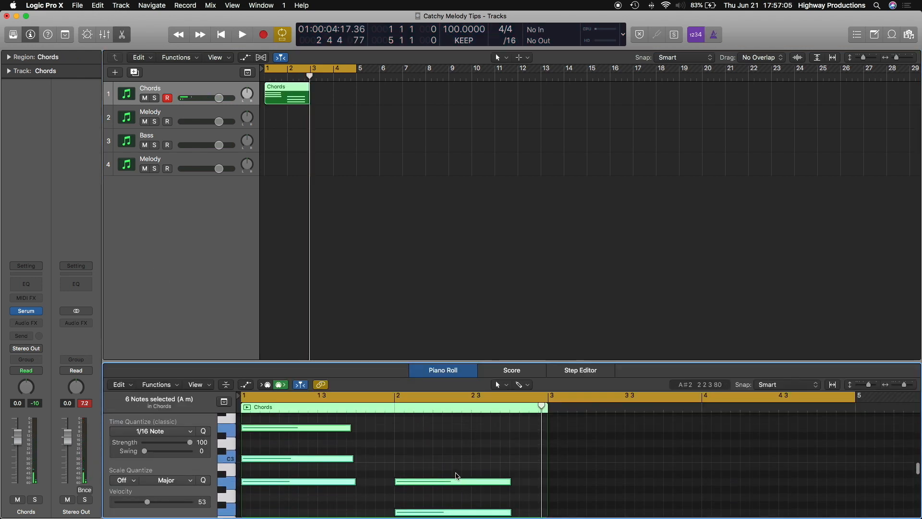
click(408, 445)
scroll(408, 445, down, 1)
Repeat the two-bar Chords region once and join both copies into one region spanning bars 1 to 4.
click(336, 128)
click(294, 93)
key(super+r)
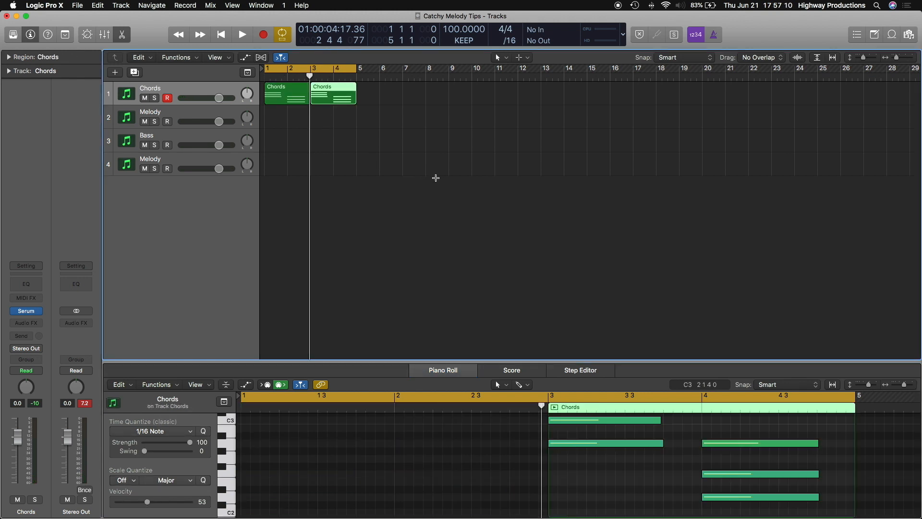
click(387, 142)
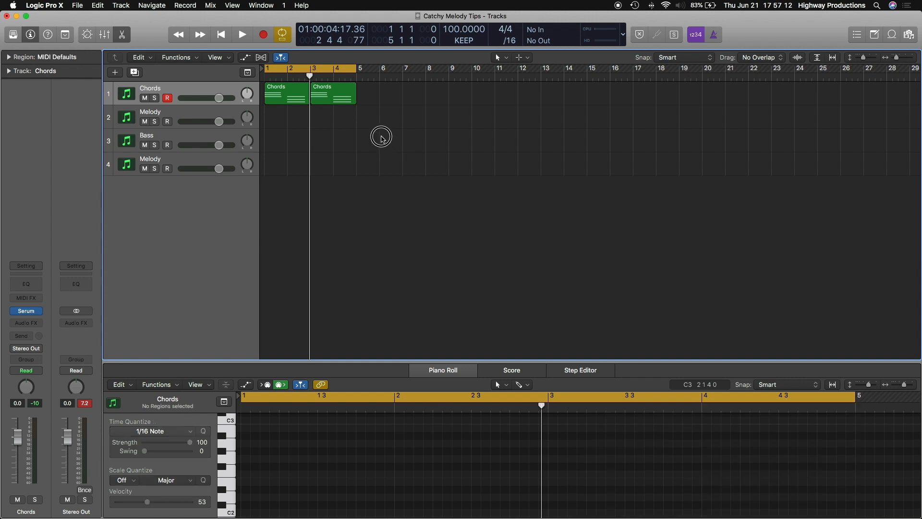
key(super+a)
key(super+j)
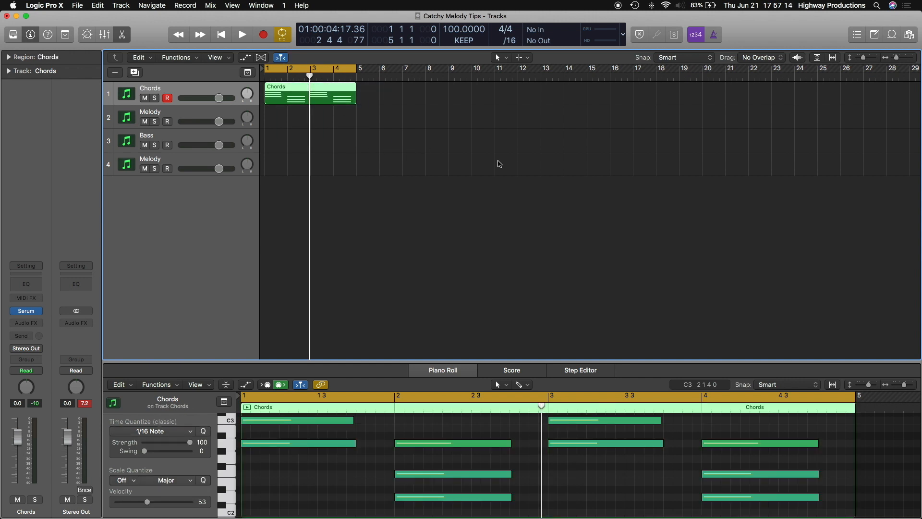
Play back the four-bar Chords region.
click(465, 169)
key(space)
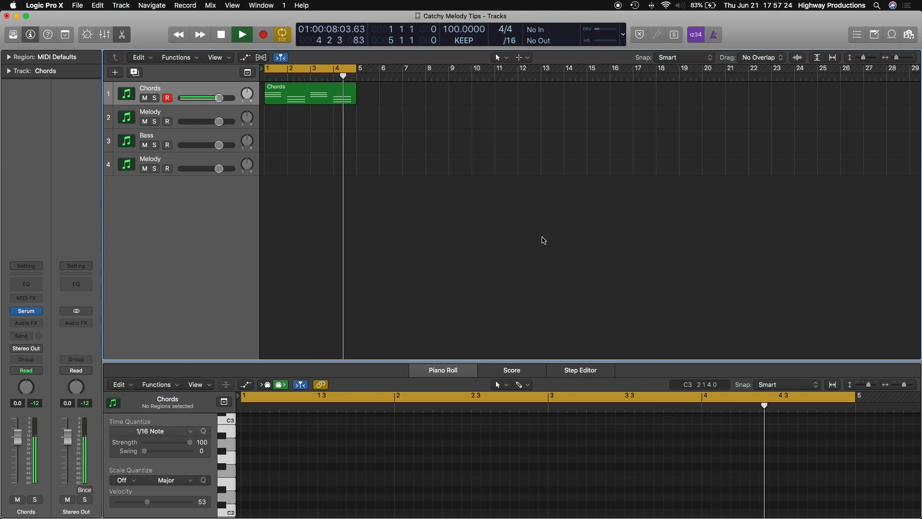
key(space)
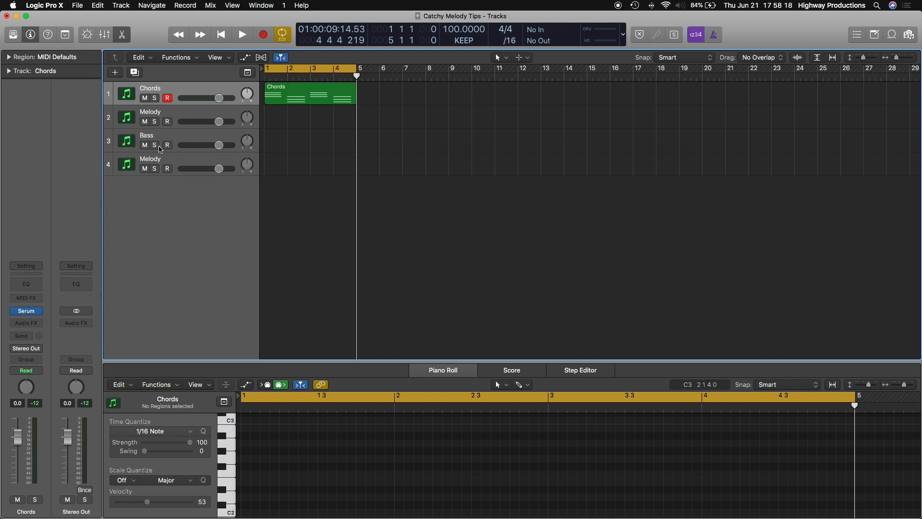
Play a melody on the Melody track 2 over the looping chords and capture the performance as a region.
click(176, 116)
key(space)
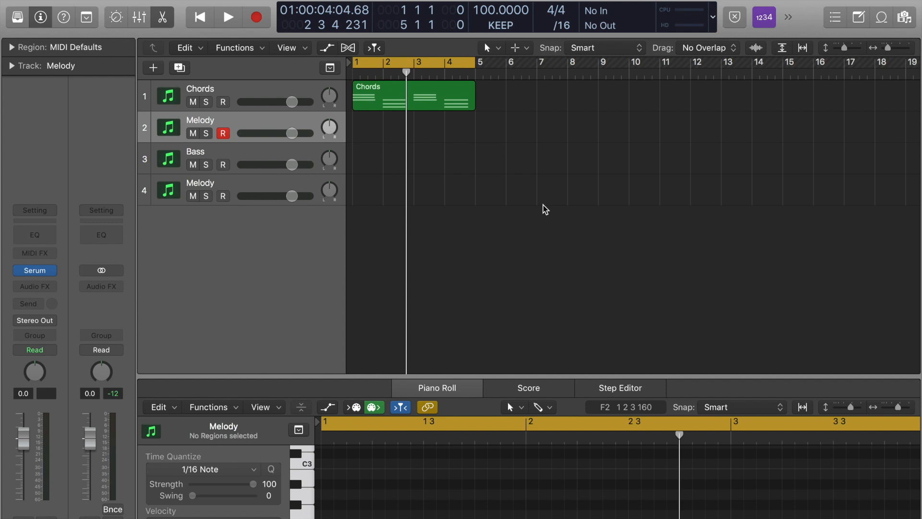
click(544, 209)
key(Return)
key(space)
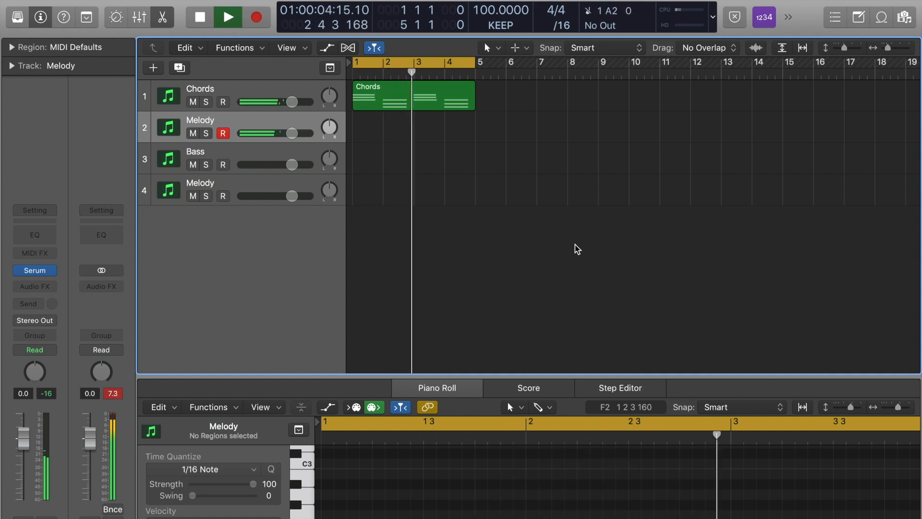
key(space)
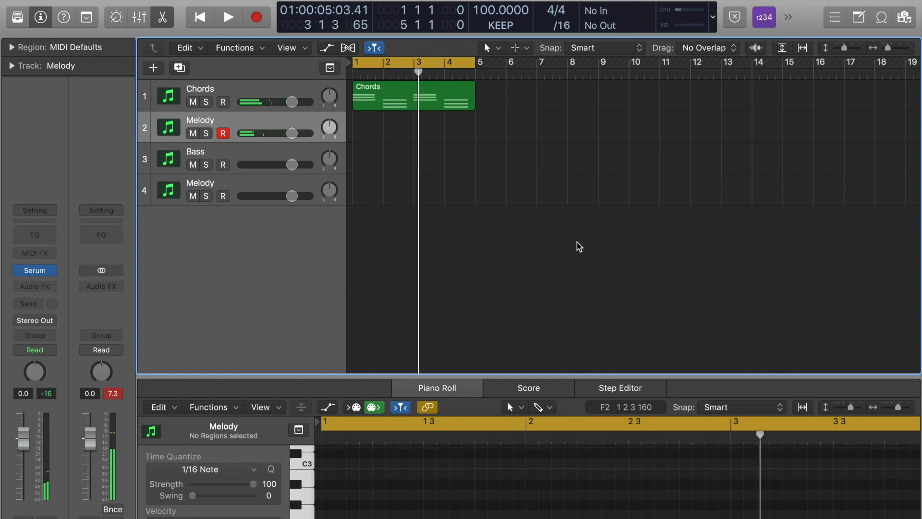
key(shift+r)
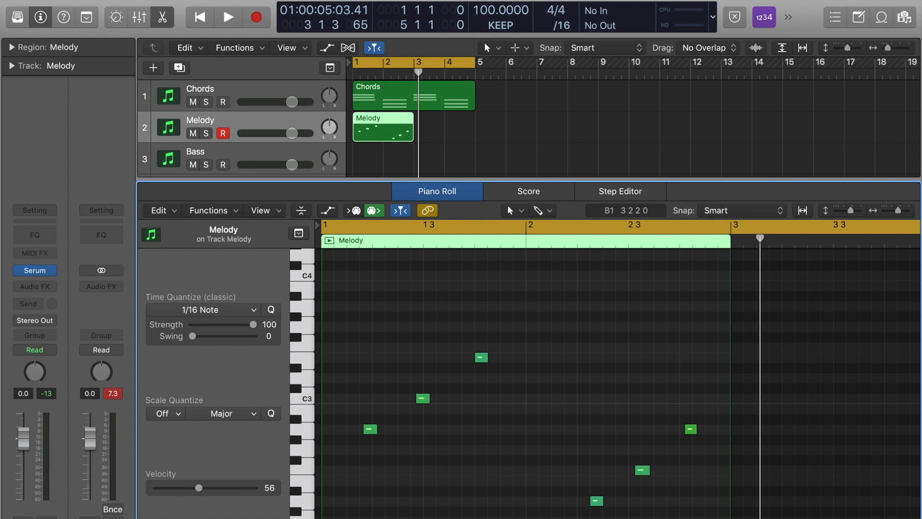
Quantize all six notes of the captured Melody region to 1/16 and play them back with the chords.
drag(802, 518, 362, 267)
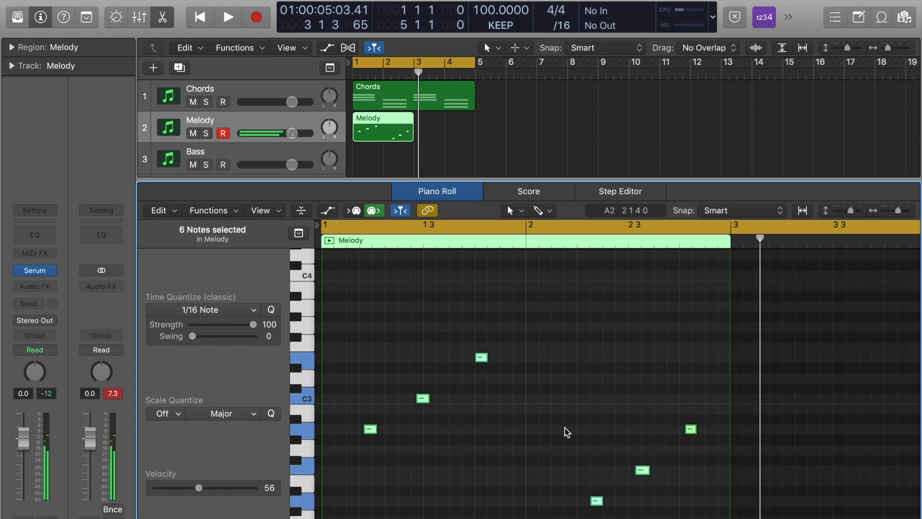
key(q)
click(581, 346)
key(space)
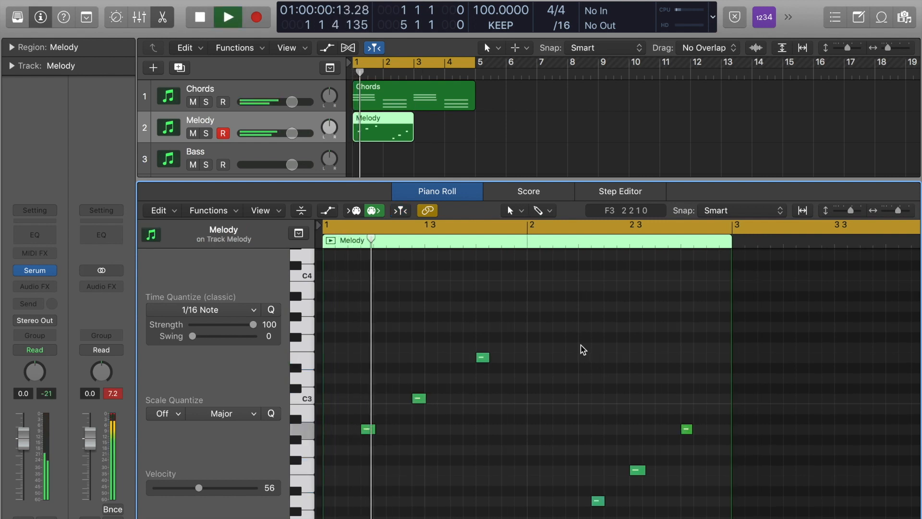
key(space)
Shift the melody's first A2 and C3 notes one sixteenth later and its D2 note one sixteenth earlier.
drag(369, 458, 422, 395)
drag(368, 428, 381, 431)
click(471, 461)
key(space)
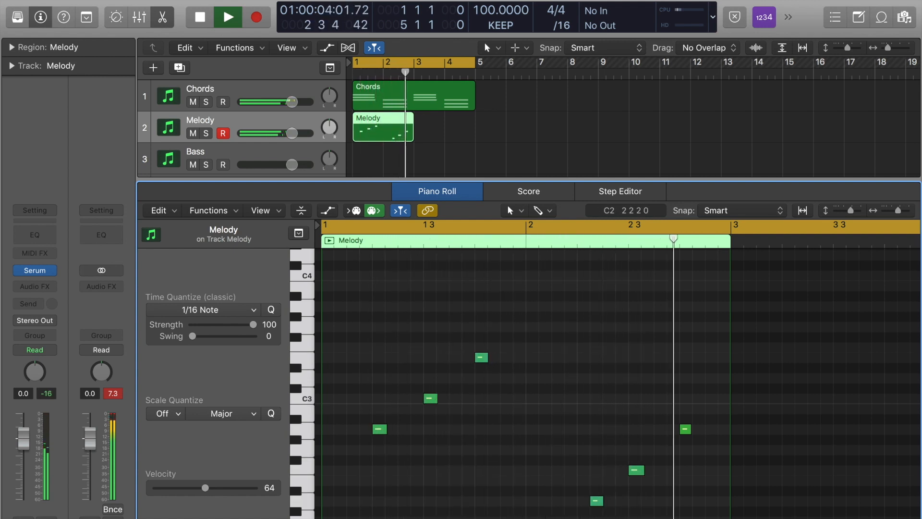
key(space)
drag(597, 504, 583, 504)
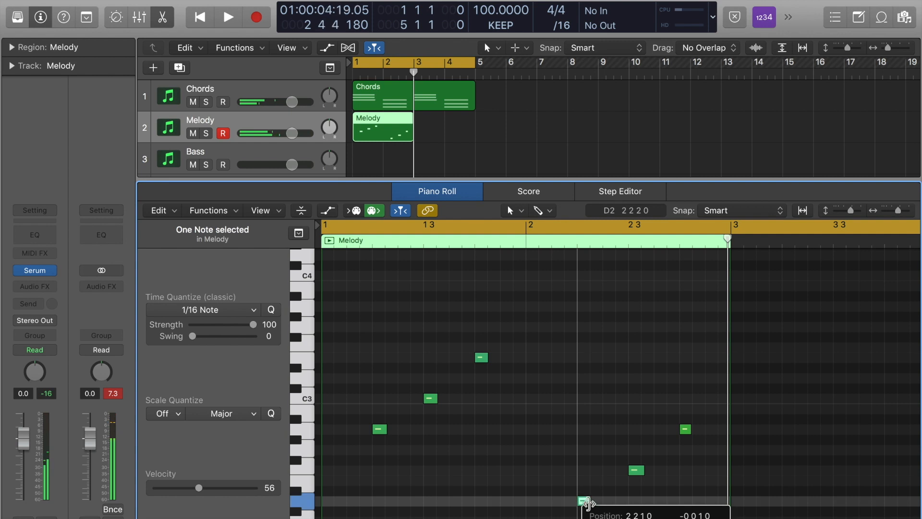
click(628, 509)
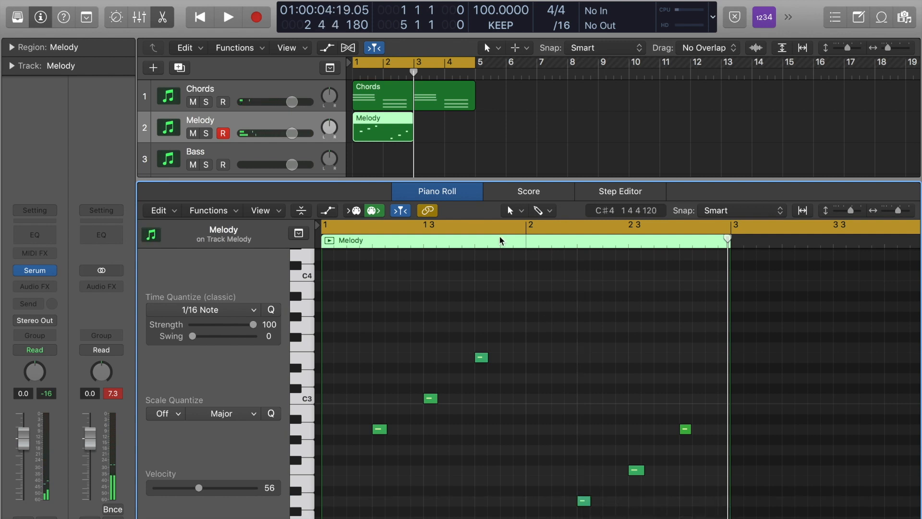
Repeat the track 2 Melody region once and join both copies into a single four-bar region.
click(384, 140)
key(super+r)
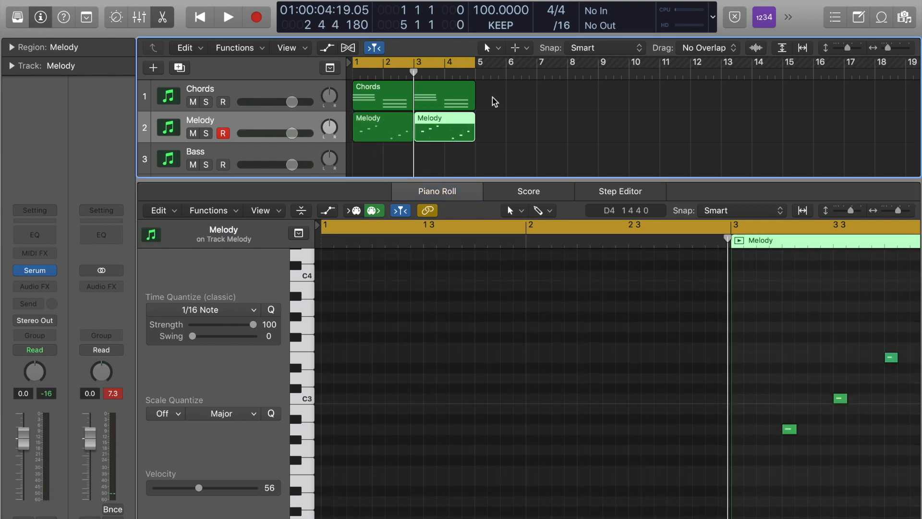
drag(454, 158, 380, 122)
key(super+j)
Raise the last note of the melody in bar 4 to C3.
scroll(654, 348, right, 5)
scroll(668, 374, right, 3)
click(666, 375)
drag(735, 429, 735, 398)
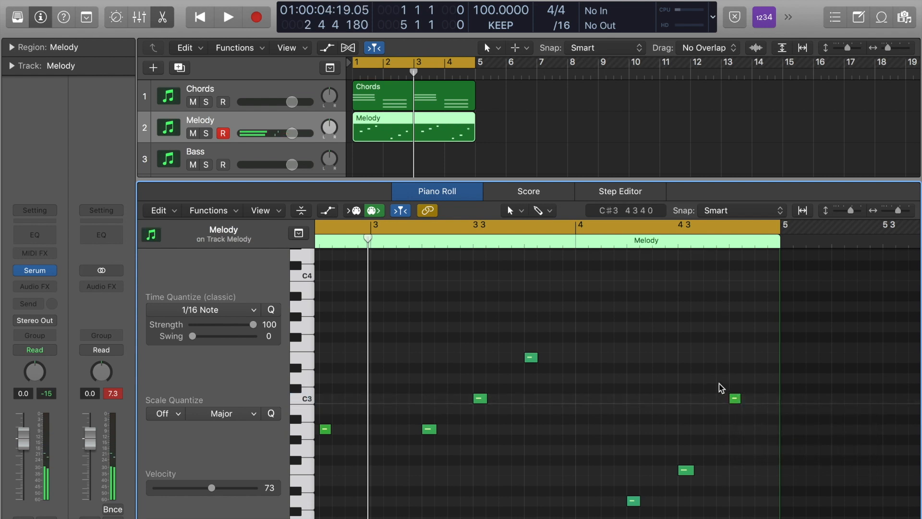
Play back the chords and the four-bar melody together from the start.
key(Return)
ctrl+alt+click(713, 384)
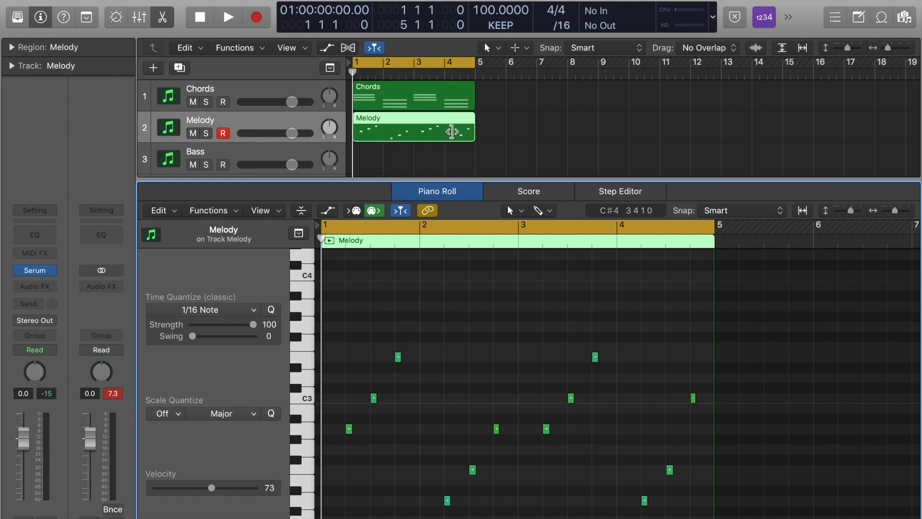
key(space)
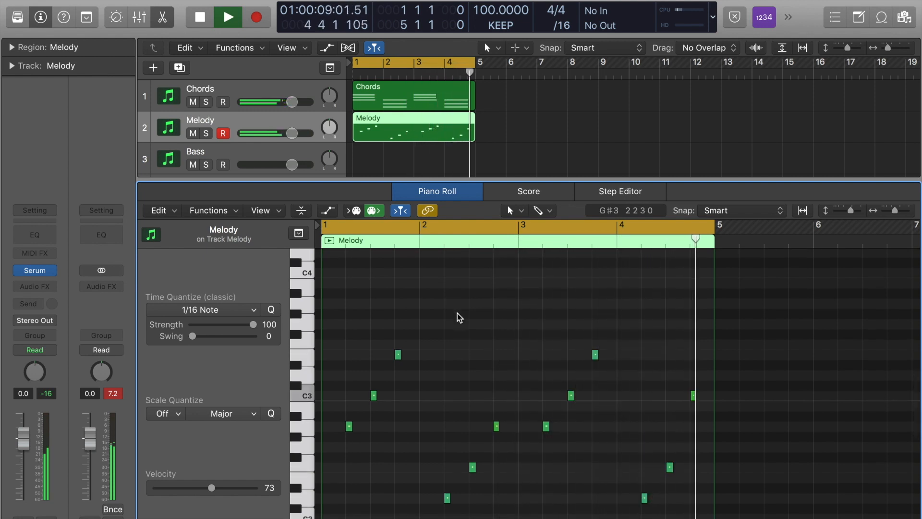
key(space)
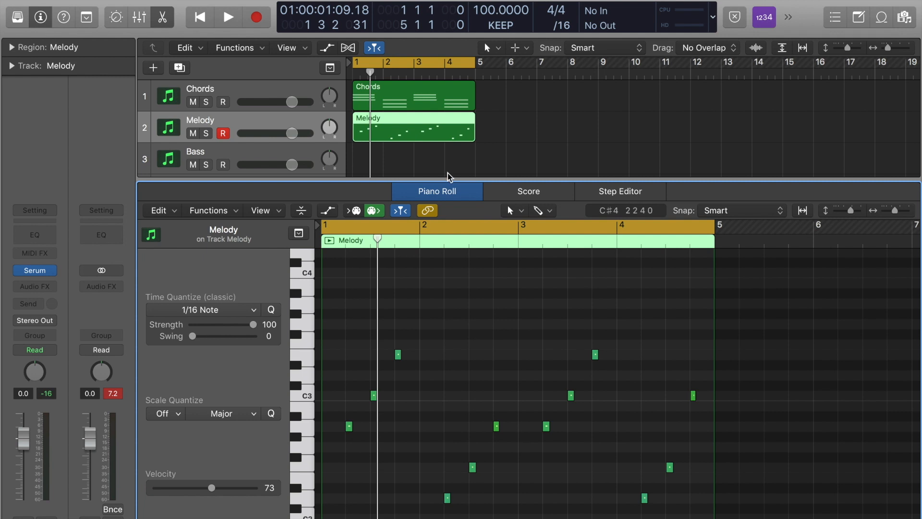
Draw an A2 note spanning all of bar 1 on the Bass track and play it back.
click(259, 154)
scroll(298, 168, down, 1)
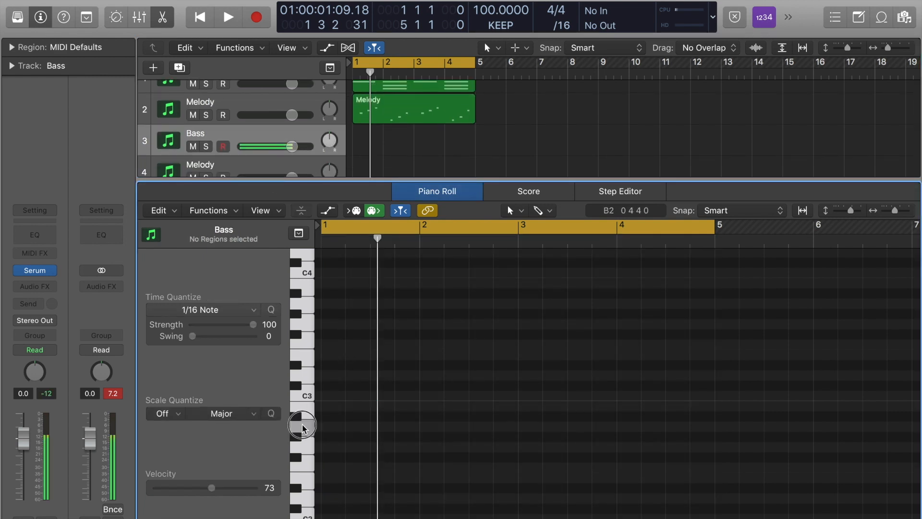
super+click(322, 431)
drag(323, 433, 416, 432)
key(space)
key(space)
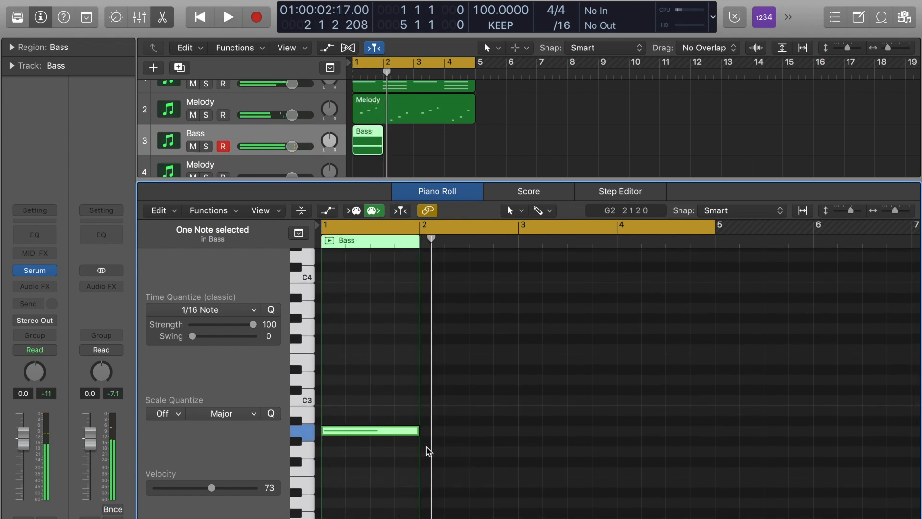
Draw a D2 note across bar 2 and an E2 note across bar 3 in the Bass region.
super+click(427, 502)
drag(429, 503, 424, 503)
super+click(525, 481)
drag(541, 483, 536, 484)
scroll(553, 495, up, 1)
click(571, 515)
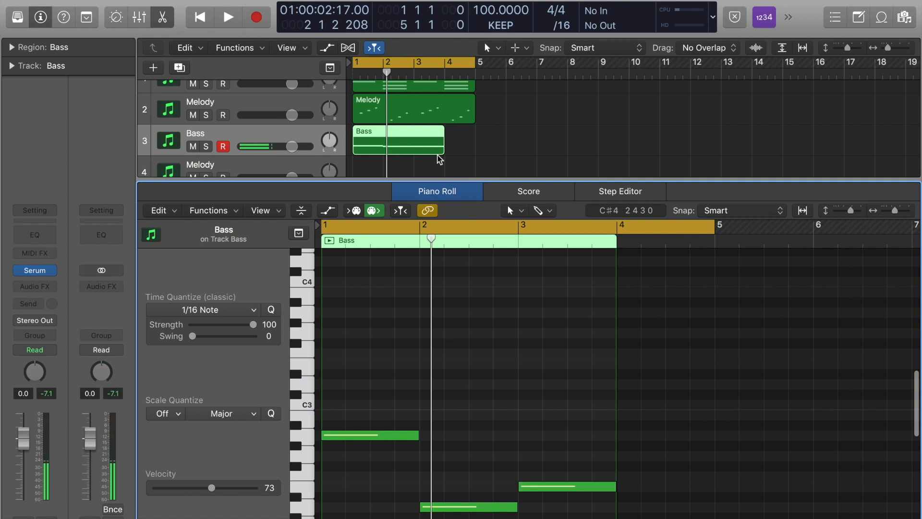
Fit the D2 and E2 bass notes into the first and second halves of bar 2.
click(446, 150)
key(space)
click(441, 146)
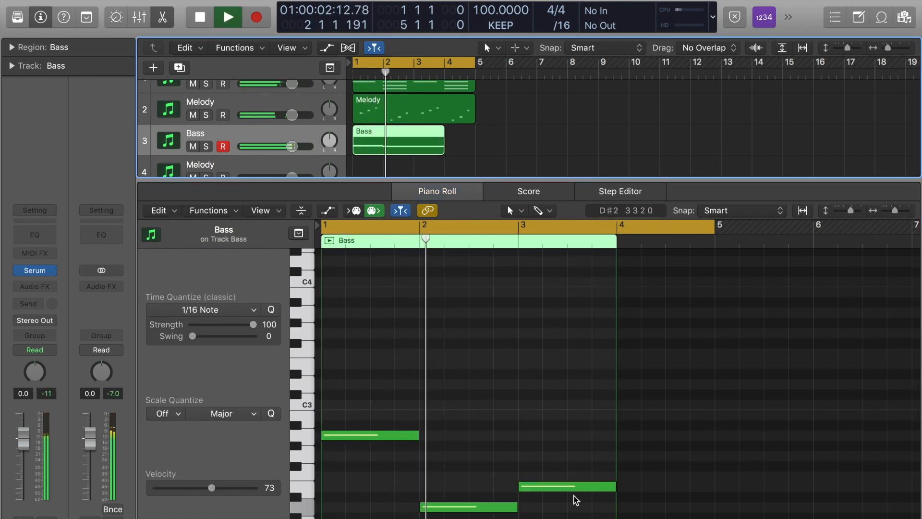
key(space)
drag(568, 488, 515, 453)
drag(483, 513, 465, 513)
scroll(471, 512, up, 1)
click(547, 300)
Trim the Bass region to two bars and fill bars 3 and 4 with a joined repeat.
drag(442, 152, 415, 156)
key(super+r)
drag(481, 154, 410, 155)
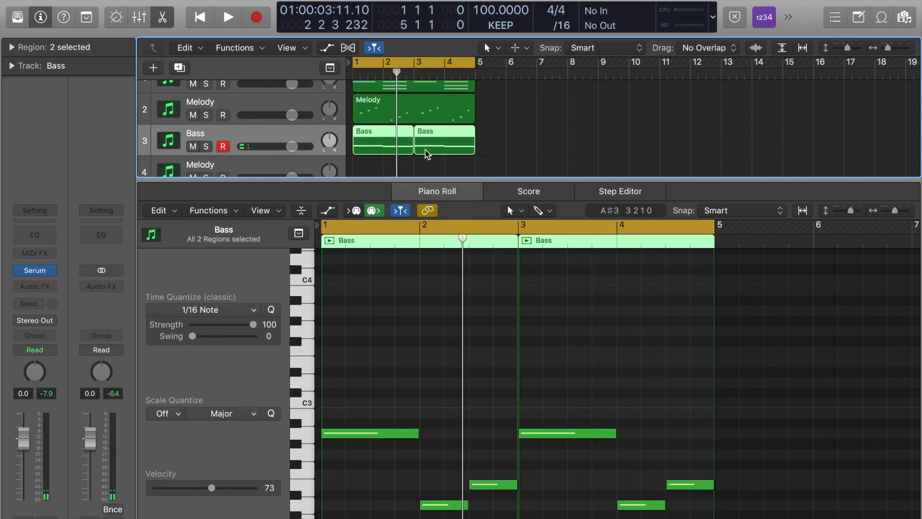
key(super+j)
click(524, 137)
Close the Piano Roll and mute the Chords track and the Melody track 2.
click(165, 20)
click(193, 102)
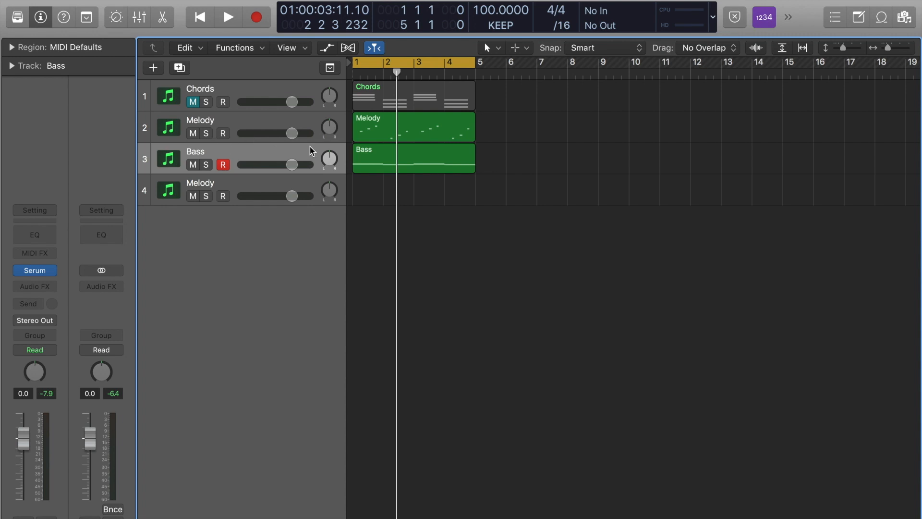
click(193, 133)
Play a melody on the Melody track 4 over the looping bass and capture the performance as a region.
key(space)
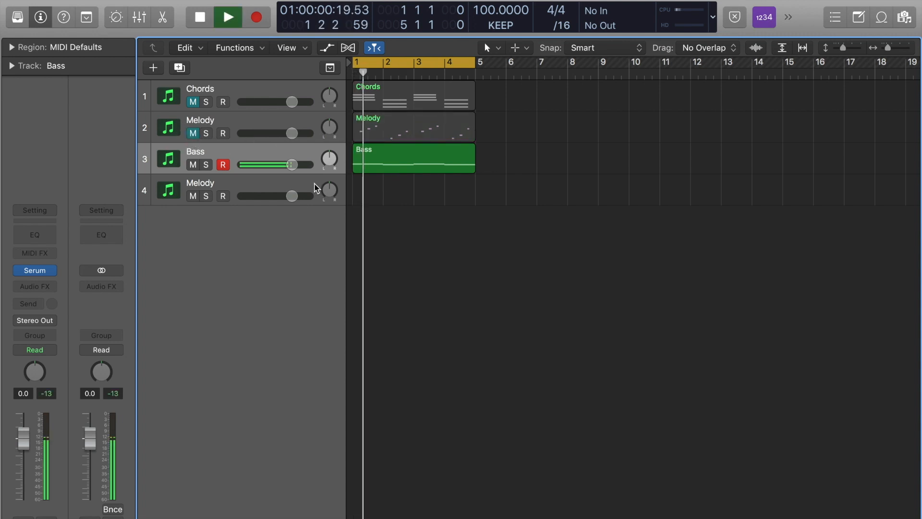
click(248, 185)
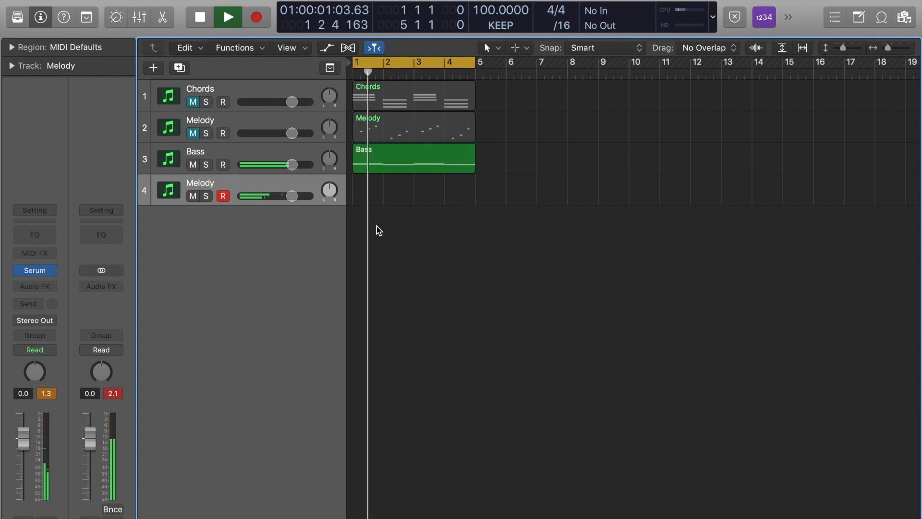
key(space)
key(shift+r)
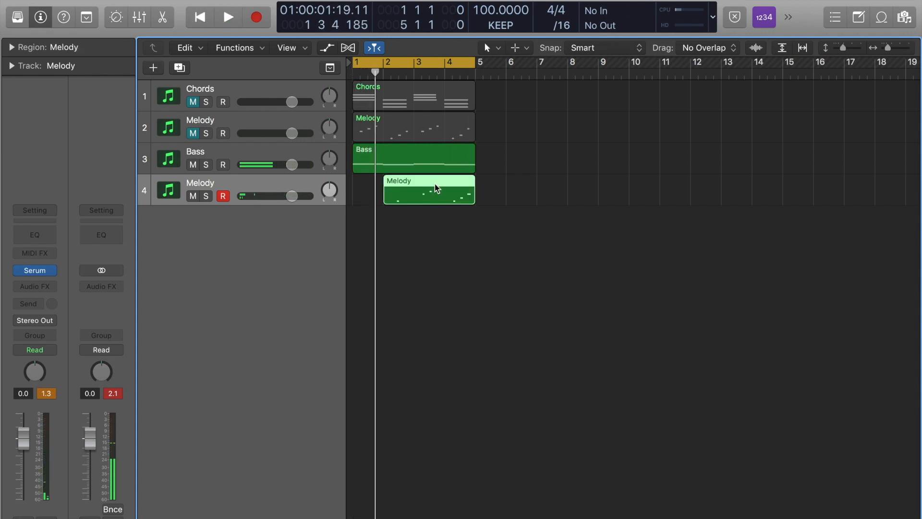
Split the track 4 Melody region at bar 3 and delete the part before the split.
key(p)
click(518, 243)
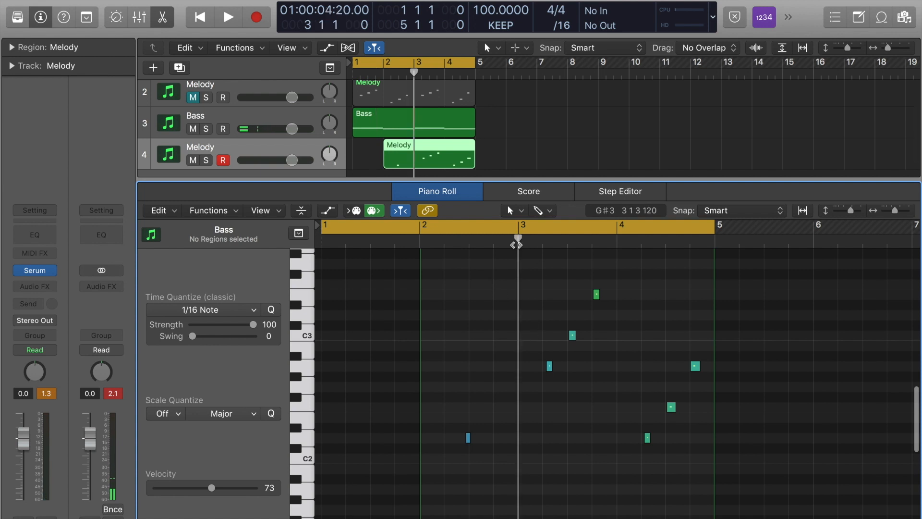
click(414, 76)
key(super+t)
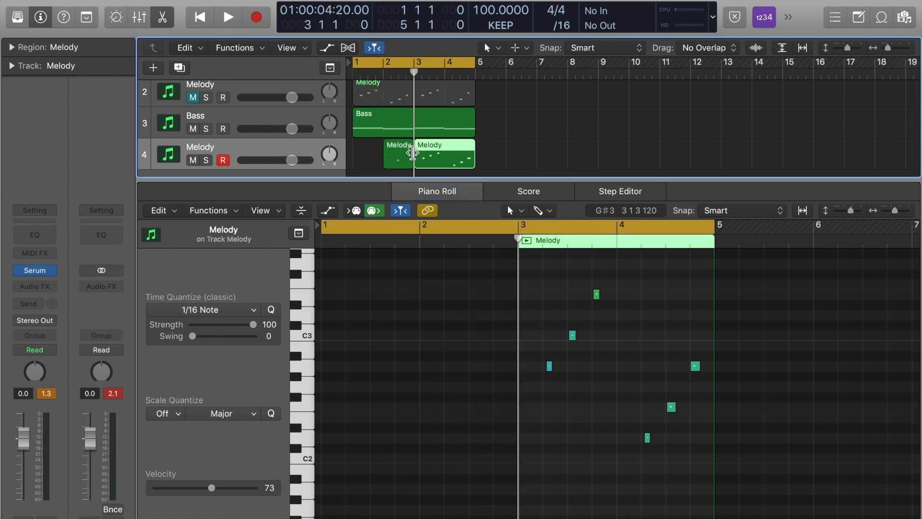
click(400, 152)
key(Delete)
click(431, 164)
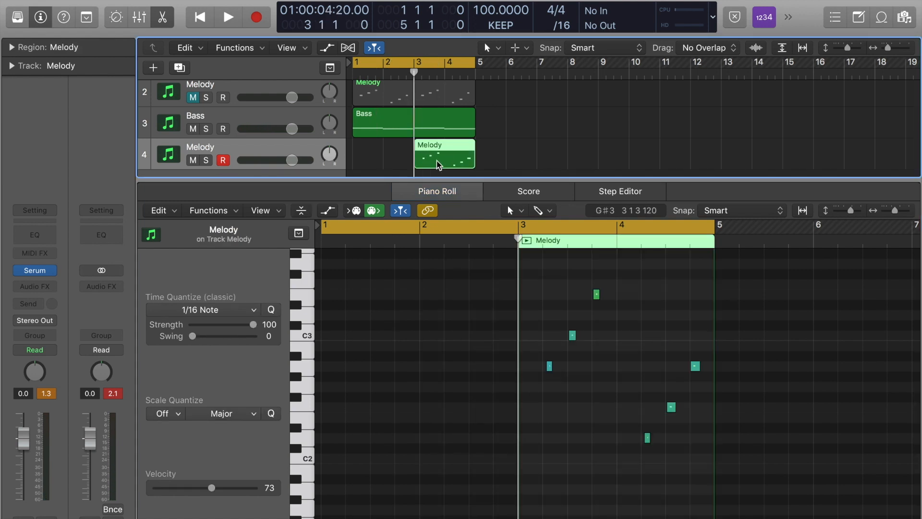
Quantize all six notes of the track 4 Melody region to 1/16 and start playback with the bass.
drag(762, 497, 473, 278)
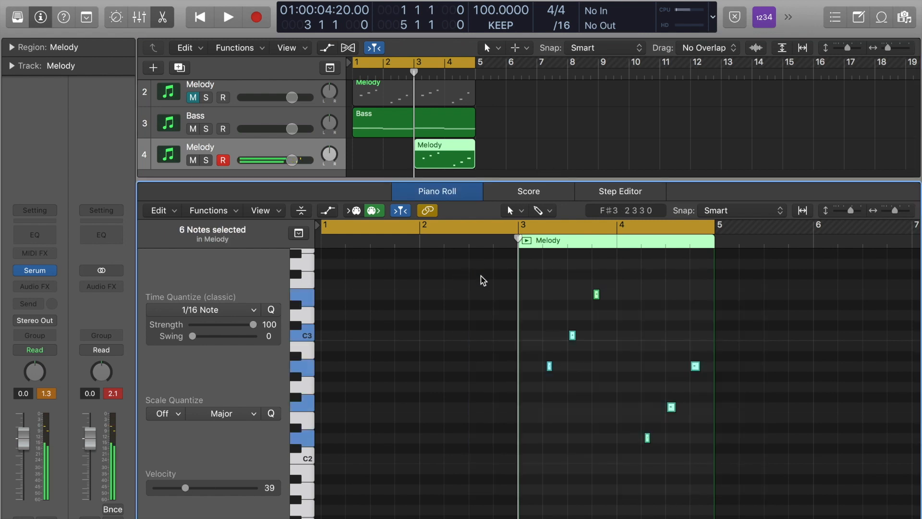
click(622, 304)
key(space)
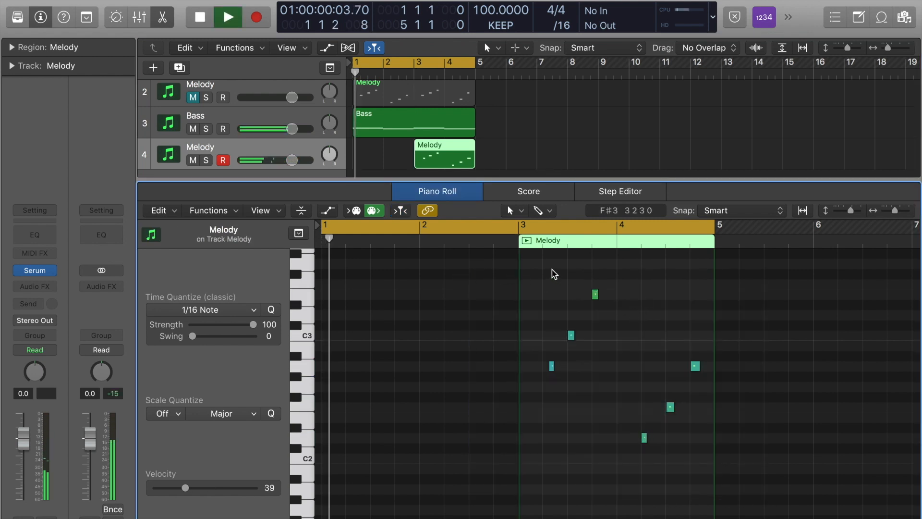
Move the first note of the track 4 Melody region a sixteenth earlier, onto beat 2 of bar 3, and stop playback.
click(521, 246)
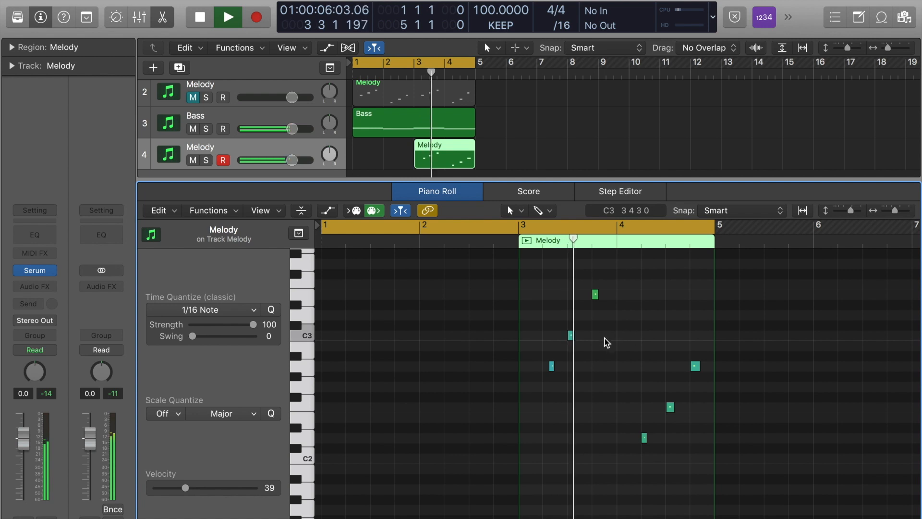
click(552, 366)
key(space)
drag(550, 367, 544, 366)
click(662, 473)
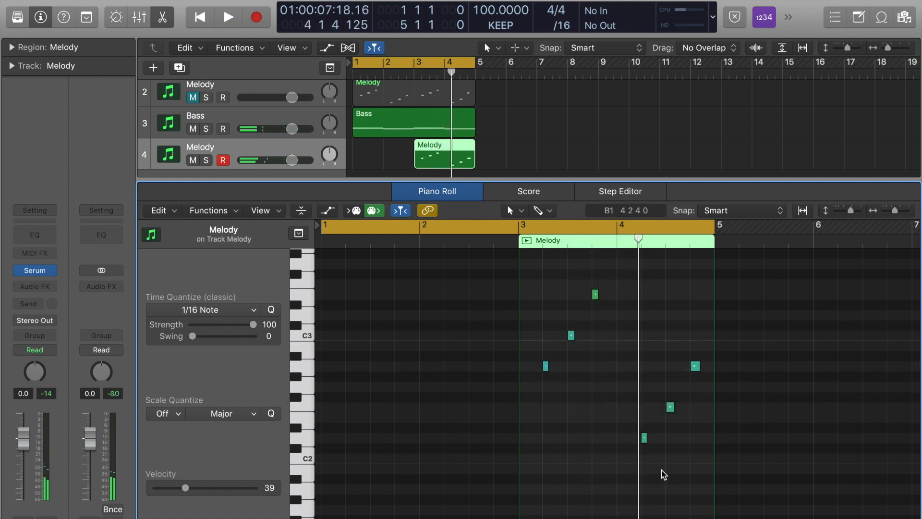
Copy the track 4 Melody region to bar 1 and join both regions into one four-bar region.
drag(437, 159, 378, 162)
shift+click(381, 161)
key(super+j)
click(526, 144)
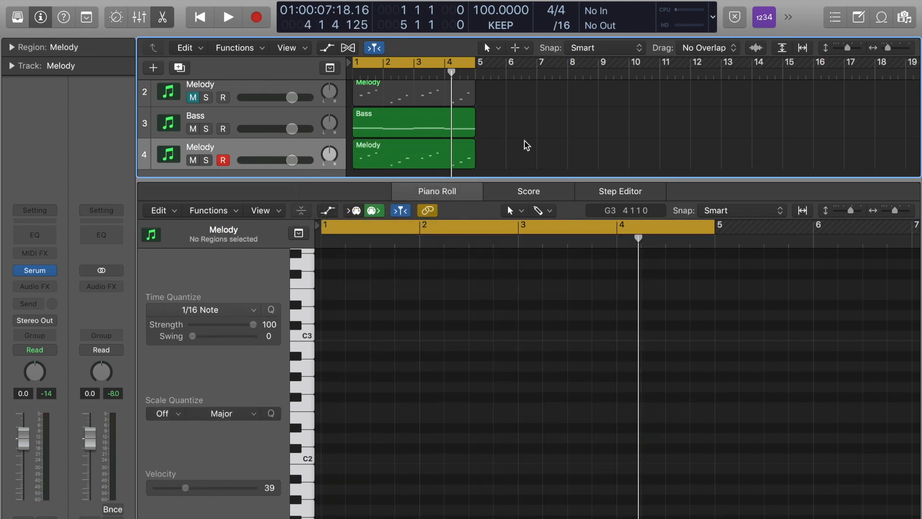
Lower the track 4 Melody volume to -5.2 dB and the Bass volume slightly during playback, and close the Piano Roll.
drag(292, 160, 272, 164)
key(space)
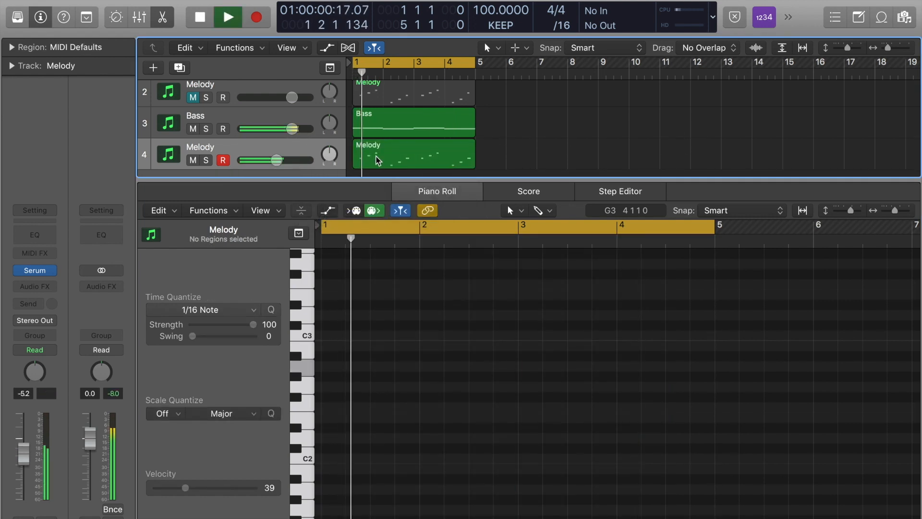
drag(292, 129, 287, 130)
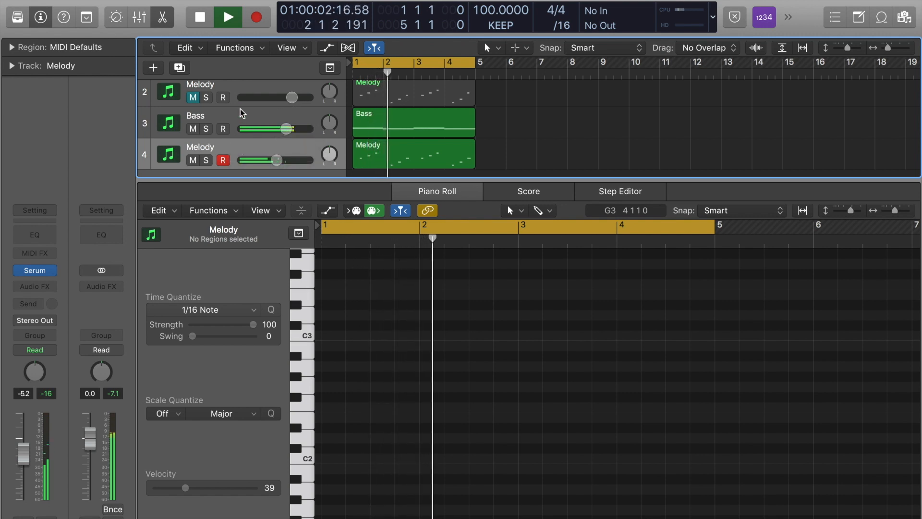
key(e)
key(space)
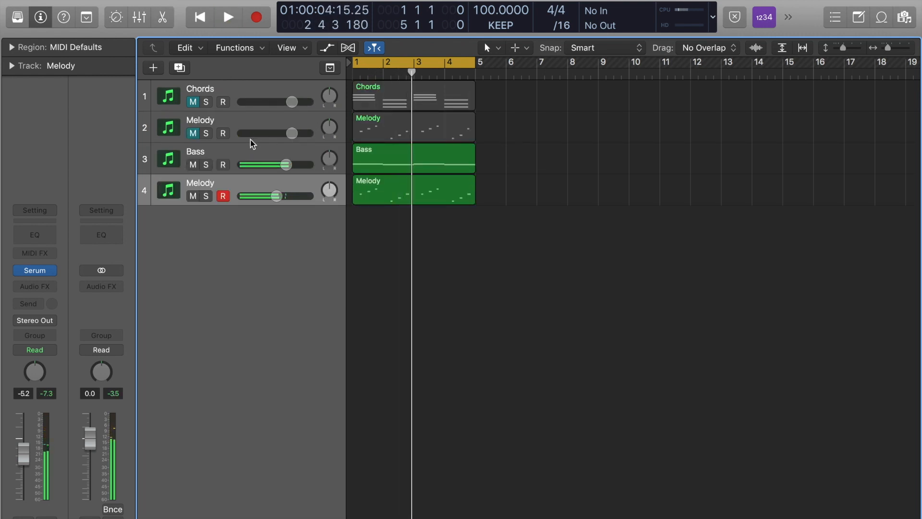
Unmute the Melody track 2 and the Chords track, and reduce the Bass volume a little more while all parts play.
click(193, 133)
click(193, 102)
key(space)
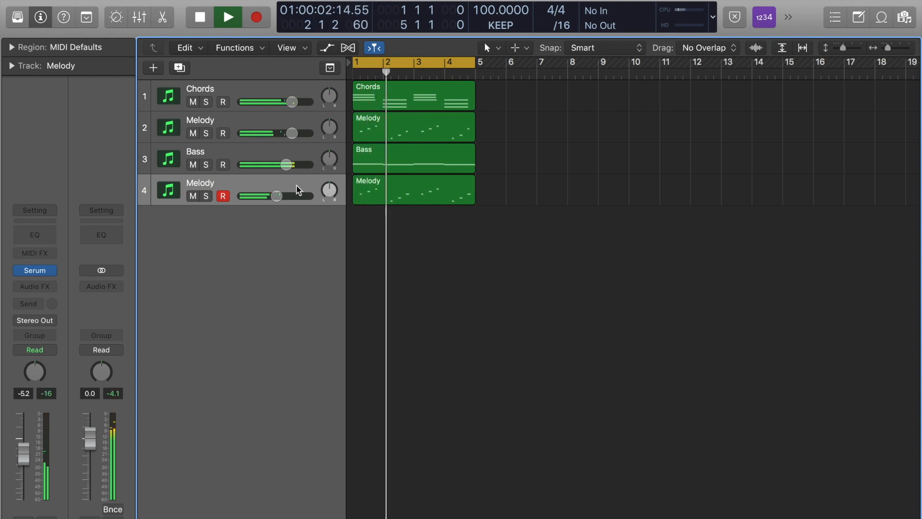
drag(287, 165, 282, 164)
key(space)
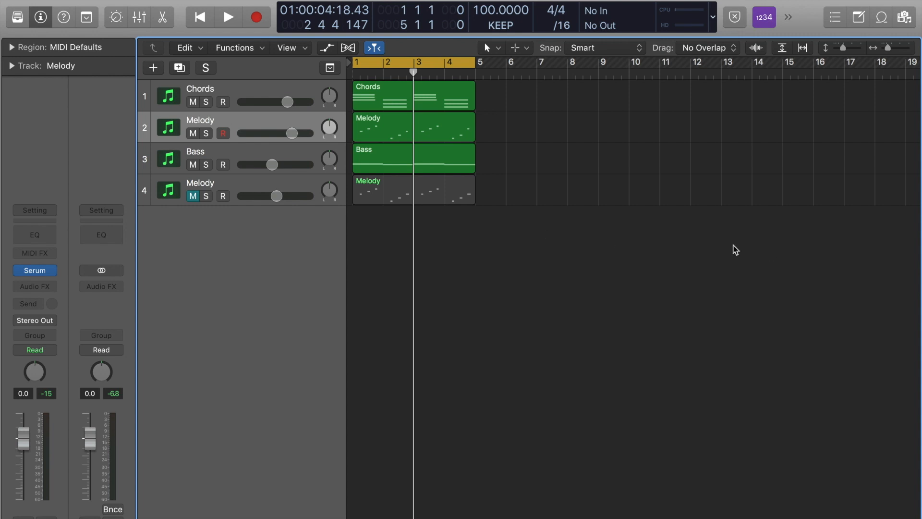
Duplicate the Melody track 2 and copy its region onto the new track 3.
key(super+d)
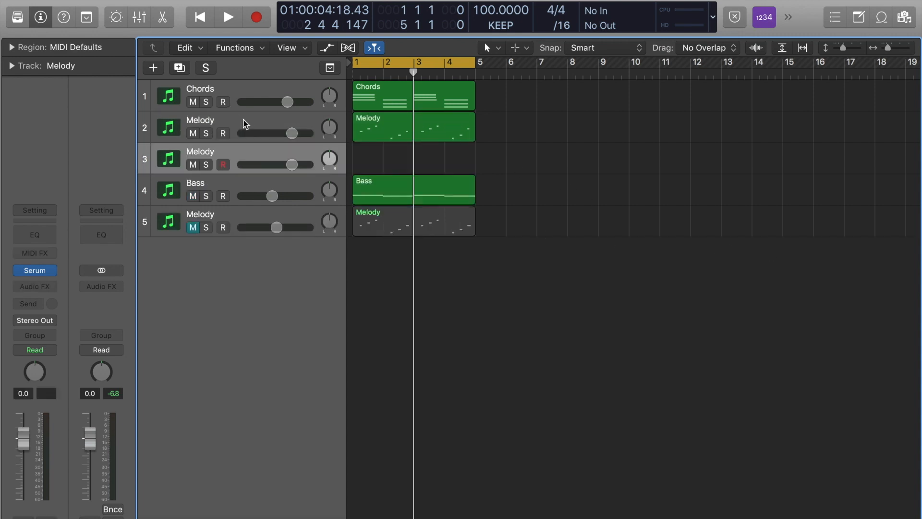
alt+drag(388, 133, 387, 154)
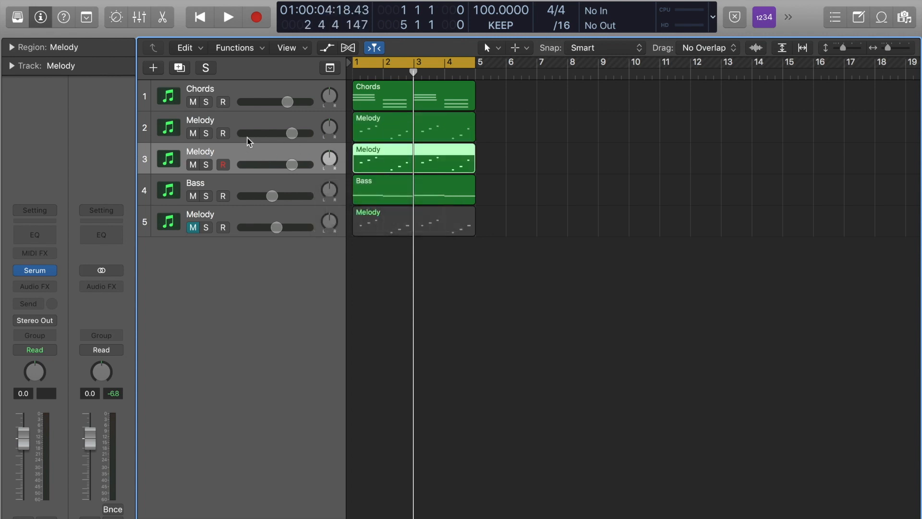
Open Serum on the new Melody track 3 and load the AngelicVibes Waves bell preset BL Beauty Sleep 2 (AV).
mouse_move(38, 273)
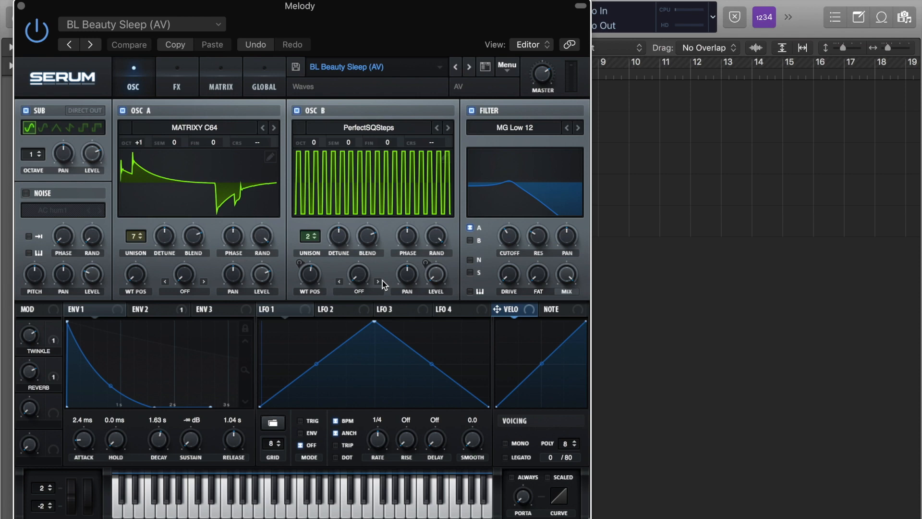
drag(332, 34, 502, 22)
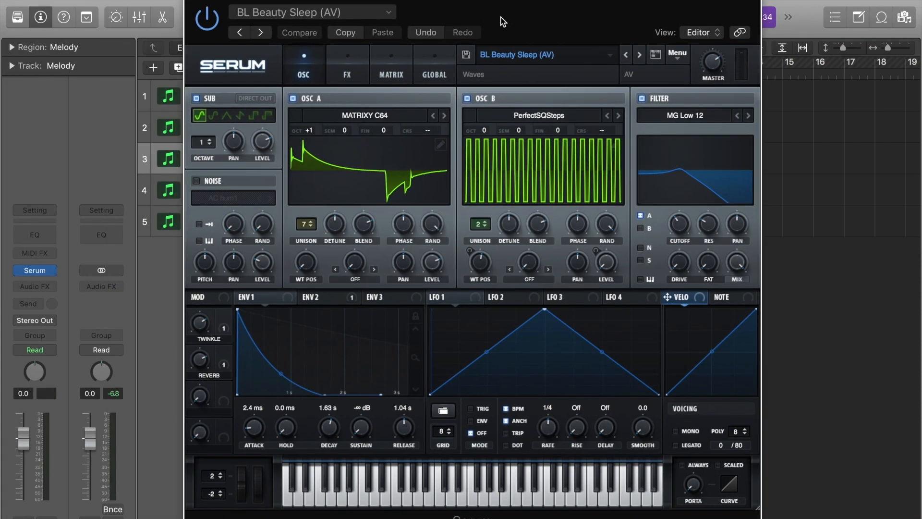
click(604, 58)
mouse_move(521, 69)
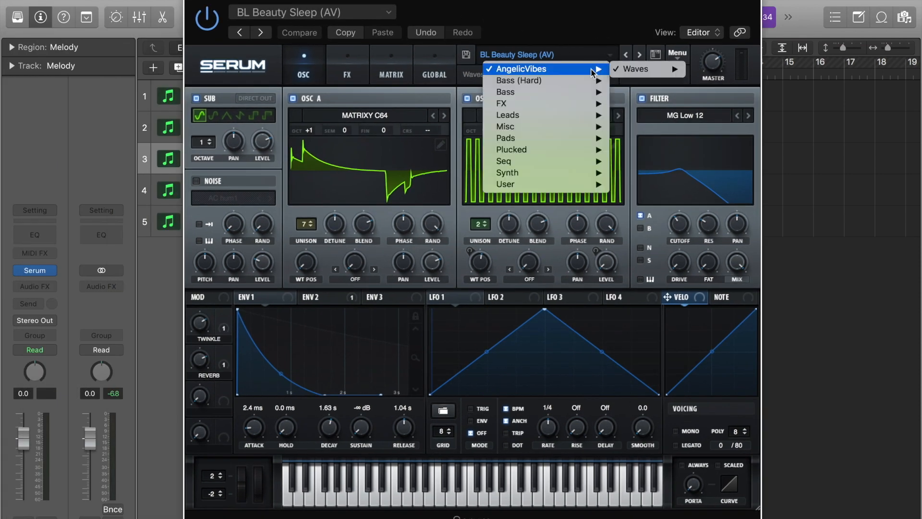
mouse_move(637, 68)
mouse_move(719, 68)
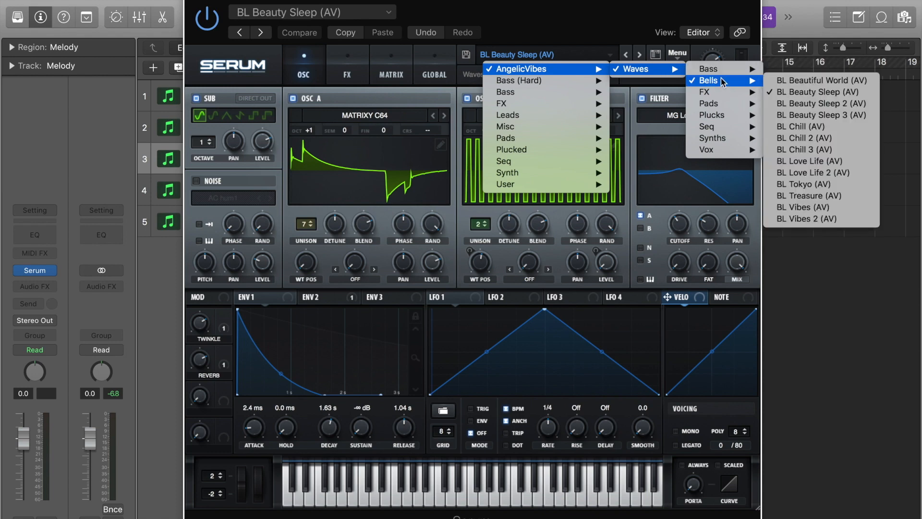
click(834, 103)
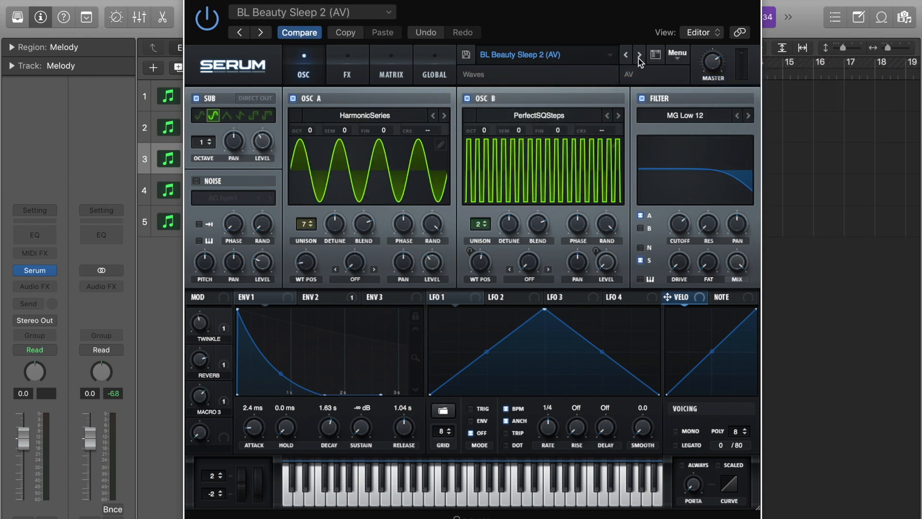
drag(599, 23, 792, 238)
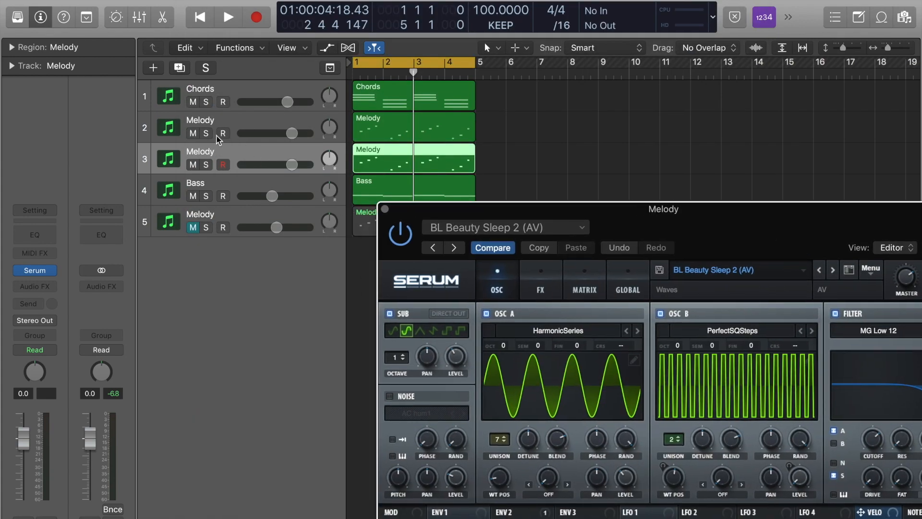
Mute the Melody track 2 and audition Serum presets during playback, settling on BL Chill (AV) and closing the plug-in.
click(193, 133)
key(space)
drag(692, 215, 514, 2)
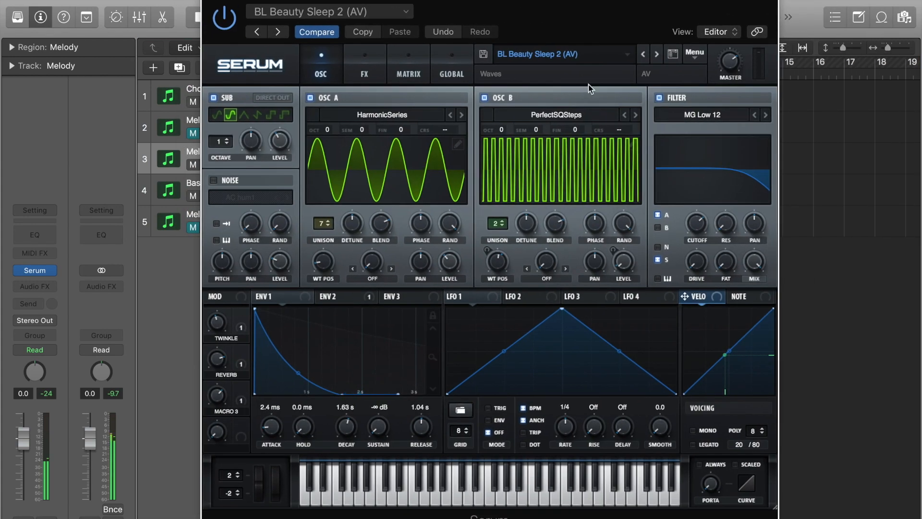
click(658, 56)
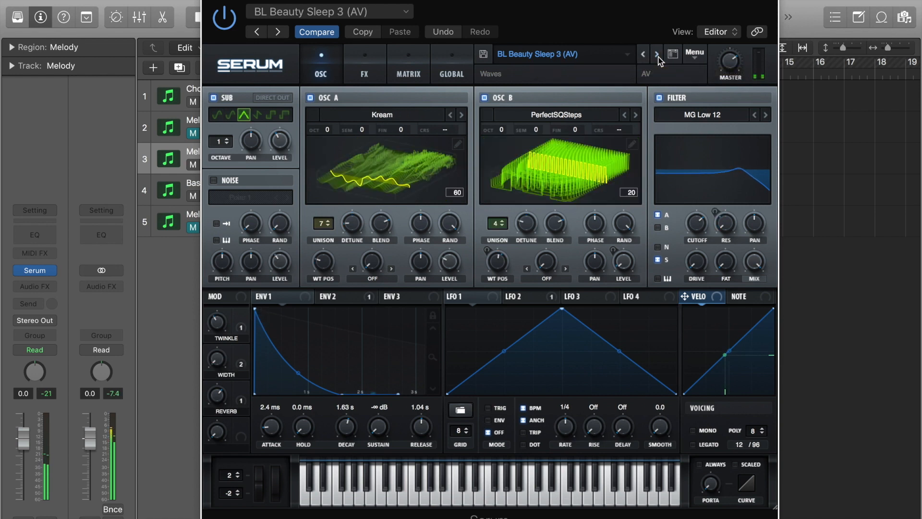
click(658, 56)
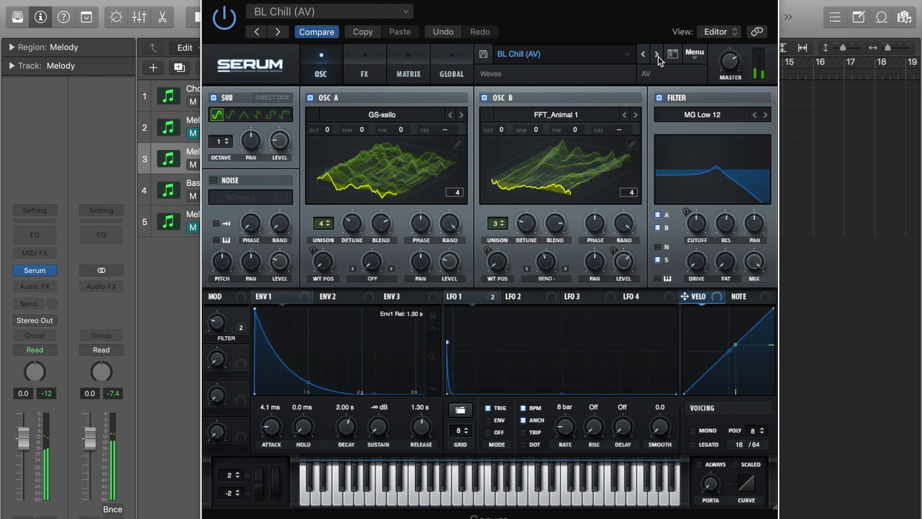
click(211, 2)
Unmute the Melody track 5 during playback, set its volume to -5.7 dB, and mute it again.
click(193, 227)
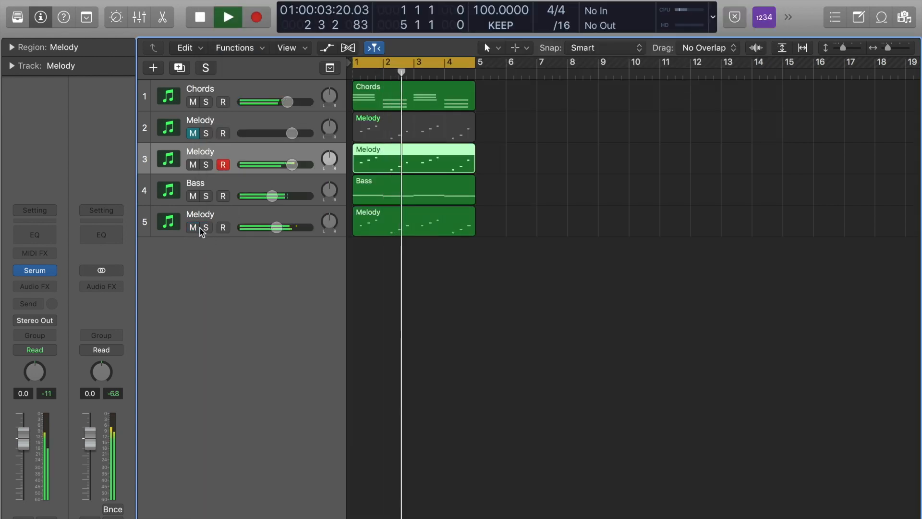
drag(254, 231, 261, 231)
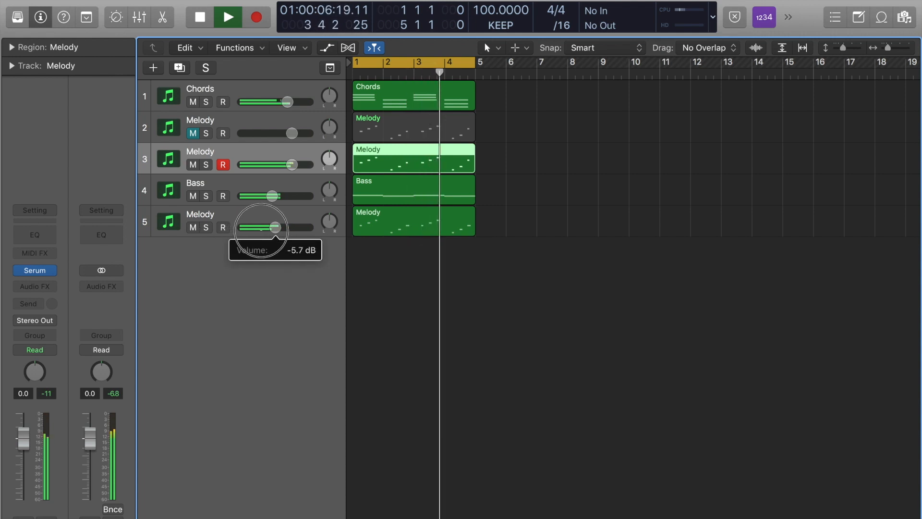
click(192, 228)
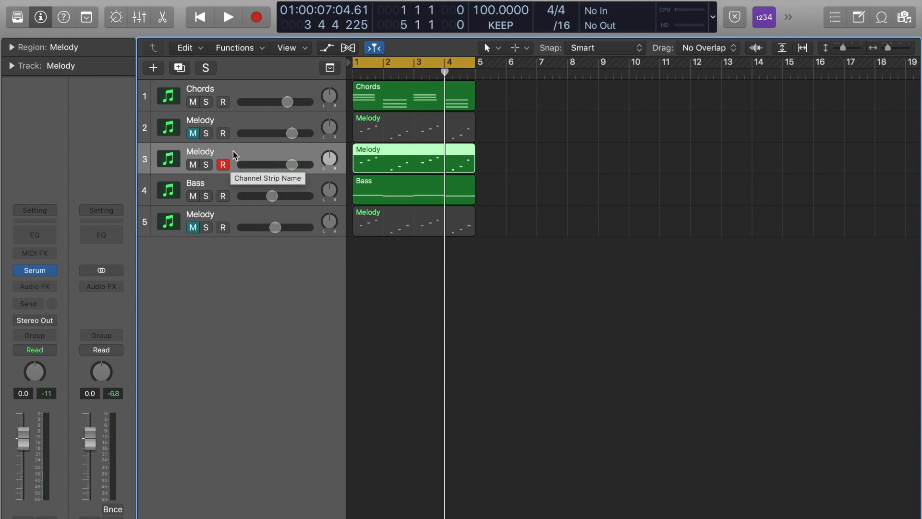
Duplicate the Melody track 3 with its region onto a new track 4 and open the copy in the Piano Roll.
key(super+d)
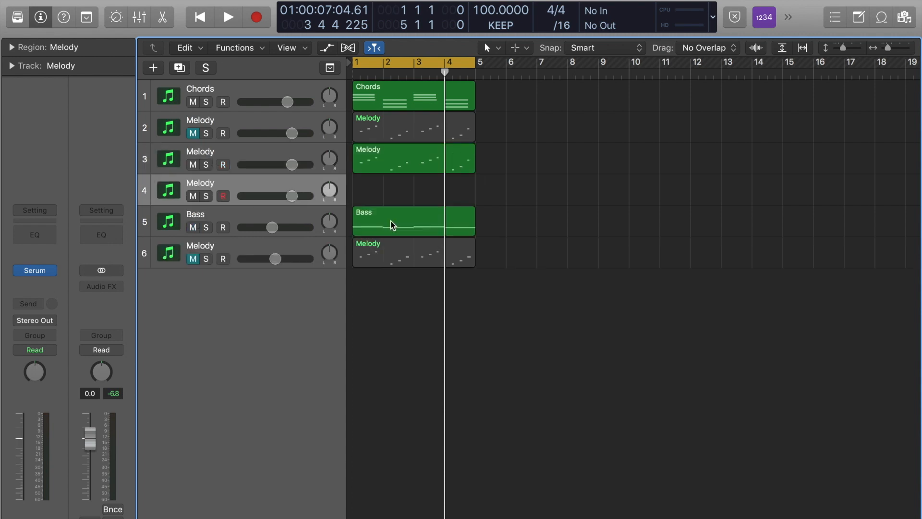
drag(391, 171, 392, 194)
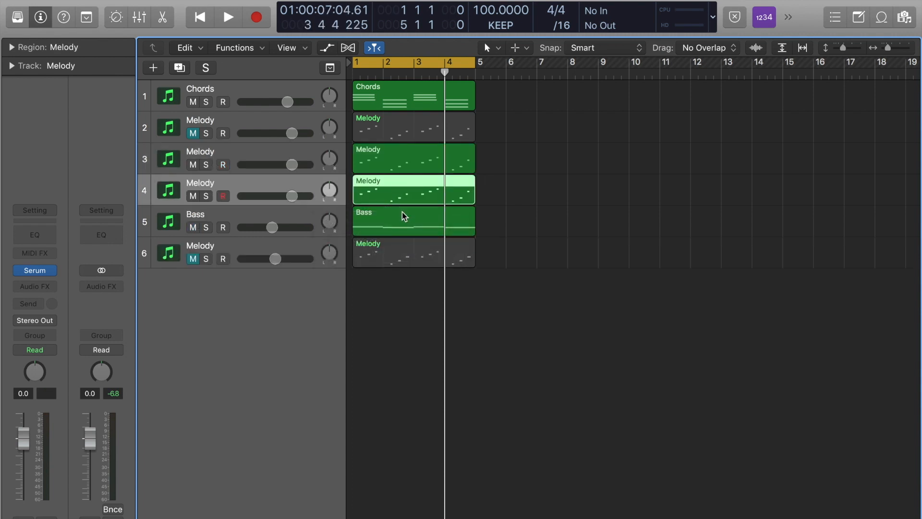
key(p)
Try all twelve notes of the copied melody an octave higher and an octave lower, and return them to their original octave.
drag(839, 490, 308, 254)
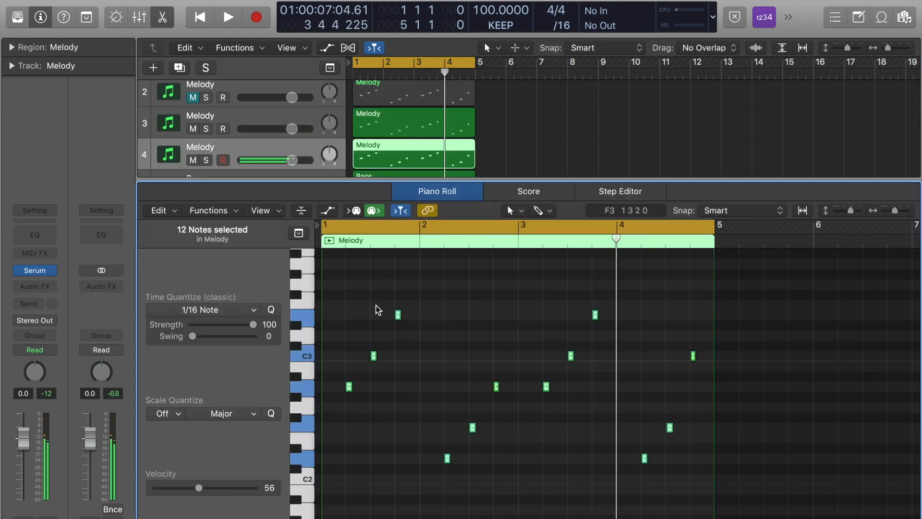
key(alt+shift+Up)
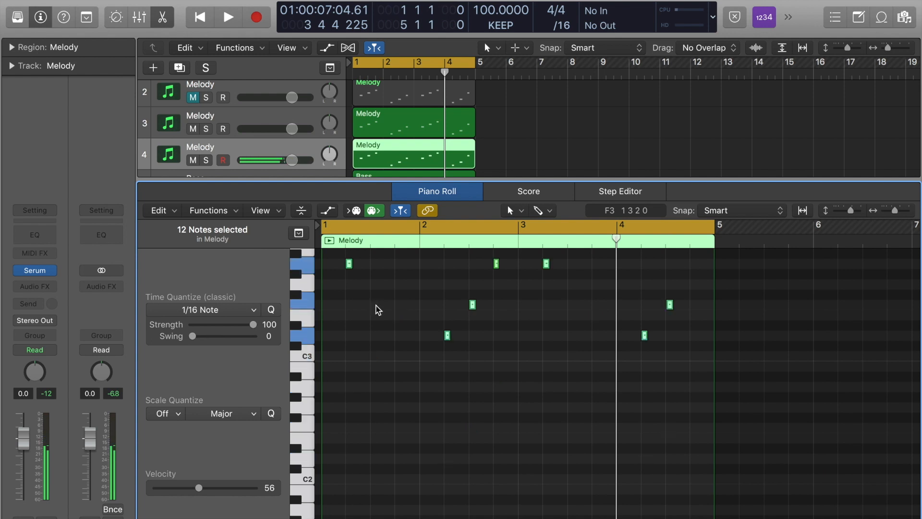
key(alt+shift+Down)
key(alt+shift+Down)
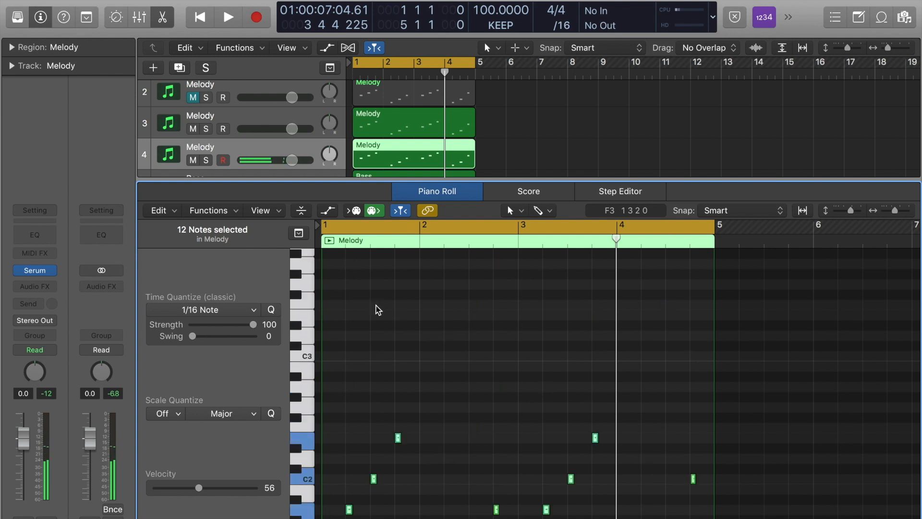
key(alt+shift+Up)
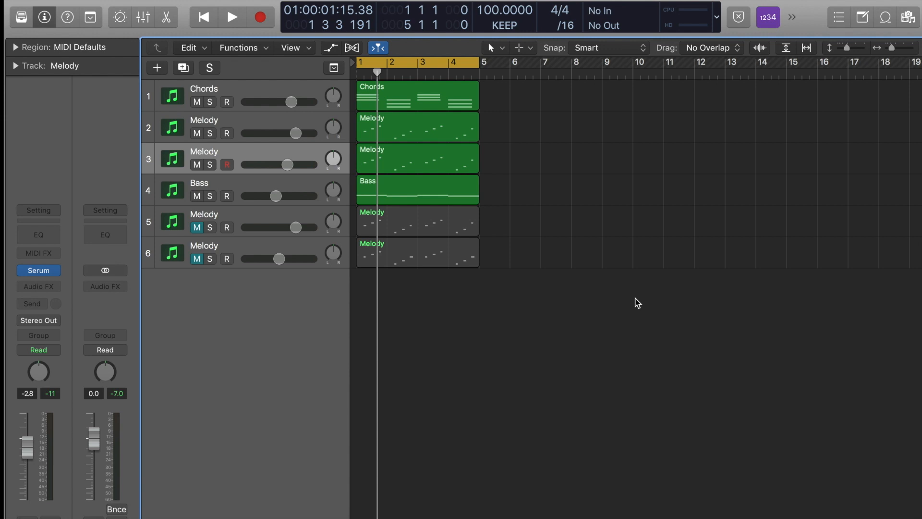
Open the Chords, Bass and both unmuted Melody regions together in the Piano Roll, transpose all notes up three semitones, and play them.
drag(520, 194, 411, 95)
key(p)
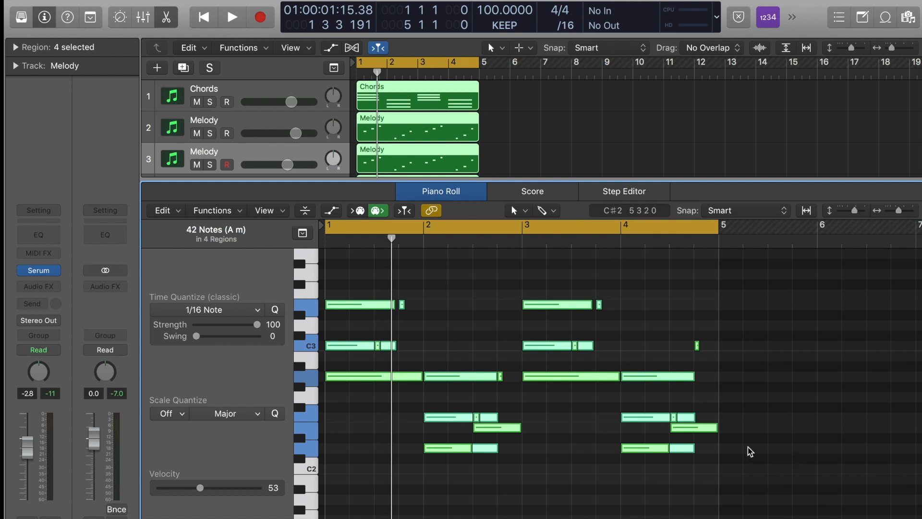
drag(343, 376, 340, 350)
key(space)
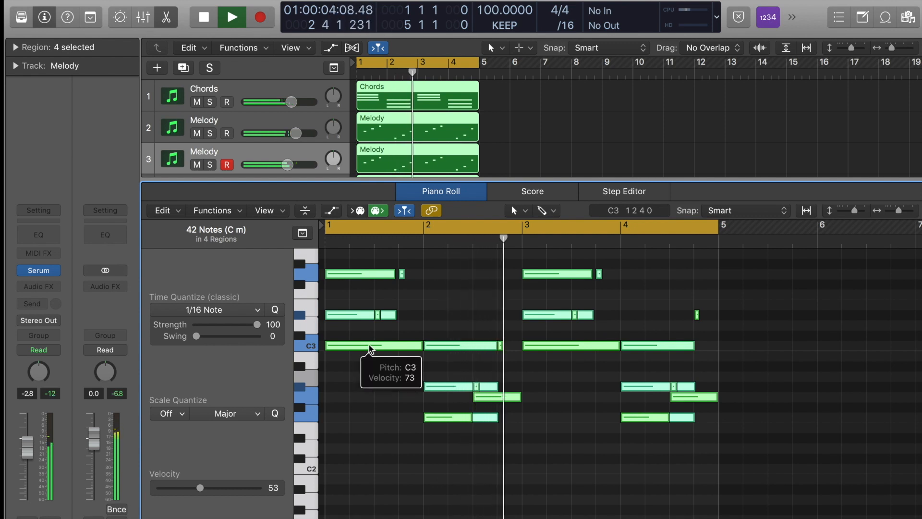
key(space)
Transpose all notes of the four selected regions down two semitones and play back the result.
drag(370, 349, 368, 371)
key(space)
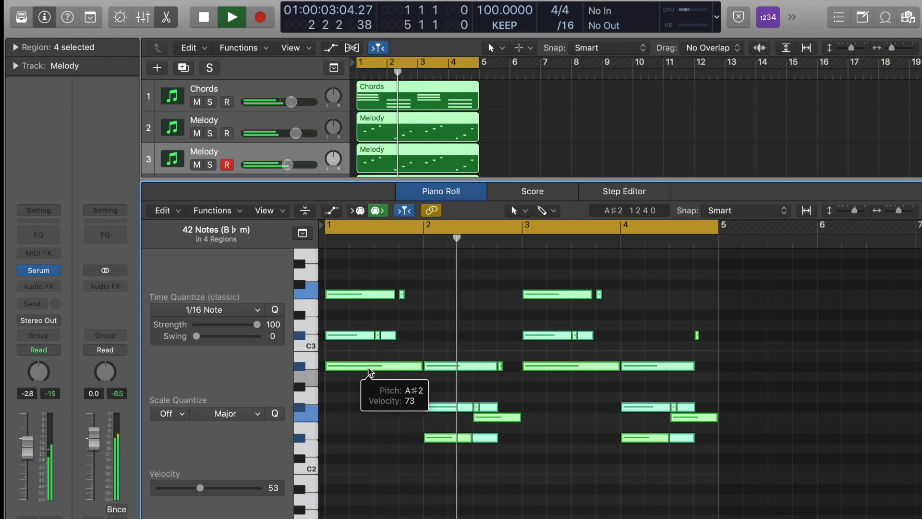
key(space)
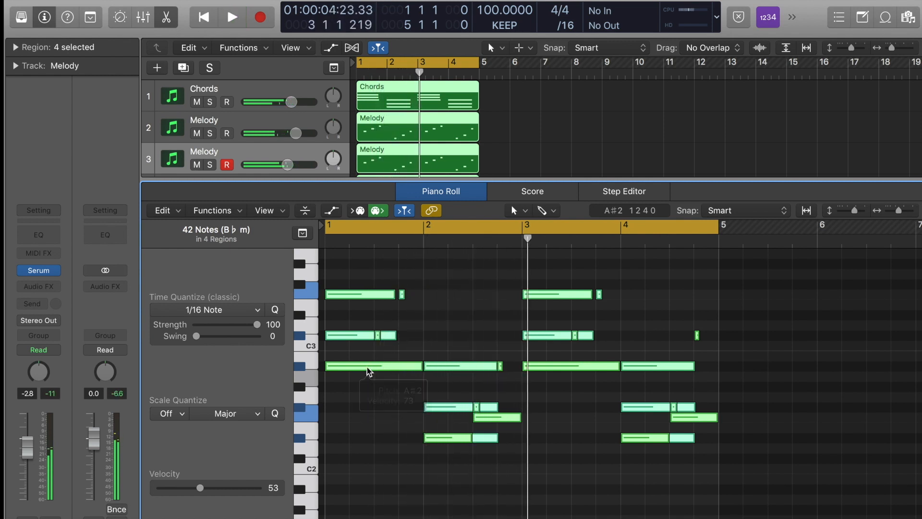